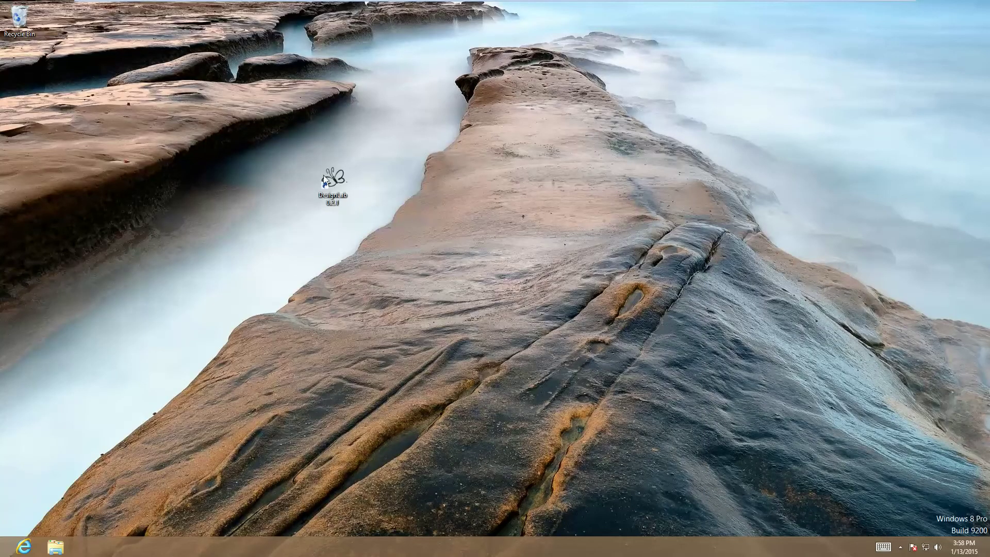
# Launch Papilio DesignLab, shift its window right, and inspect the available serial ports
pyautogui.doubleClick(339, 186)
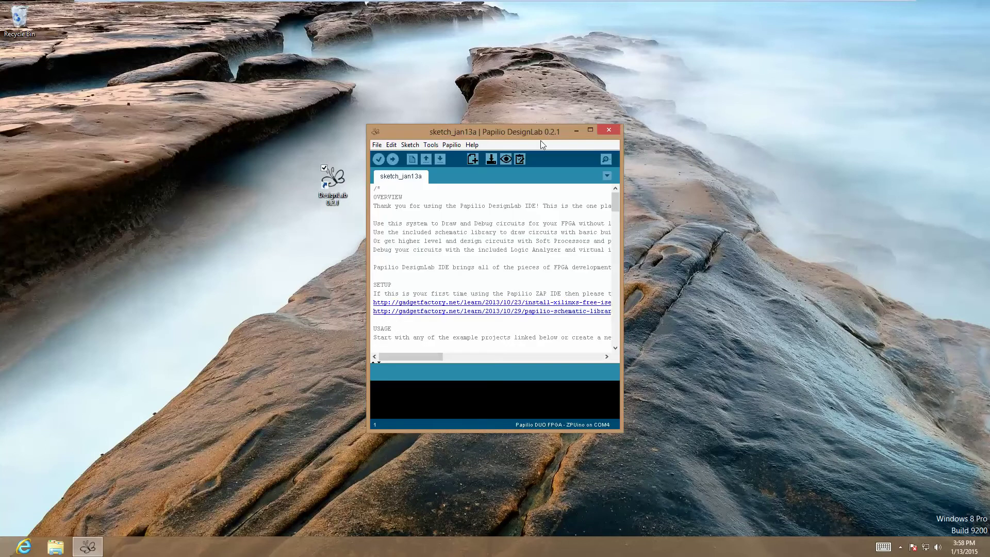
pyautogui.moveTo(541, 141); pyautogui.dragTo(765, 99)
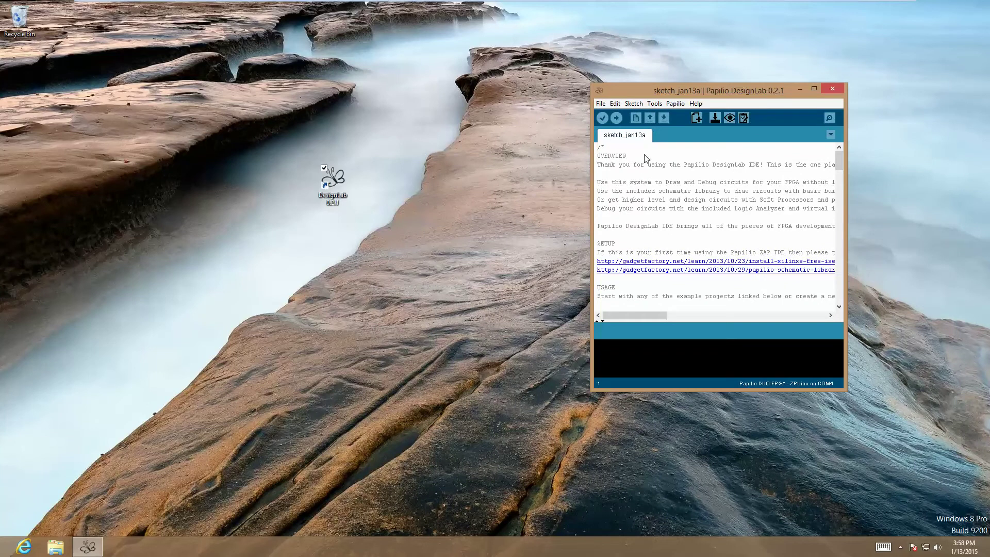
pyautogui.click(654, 104)
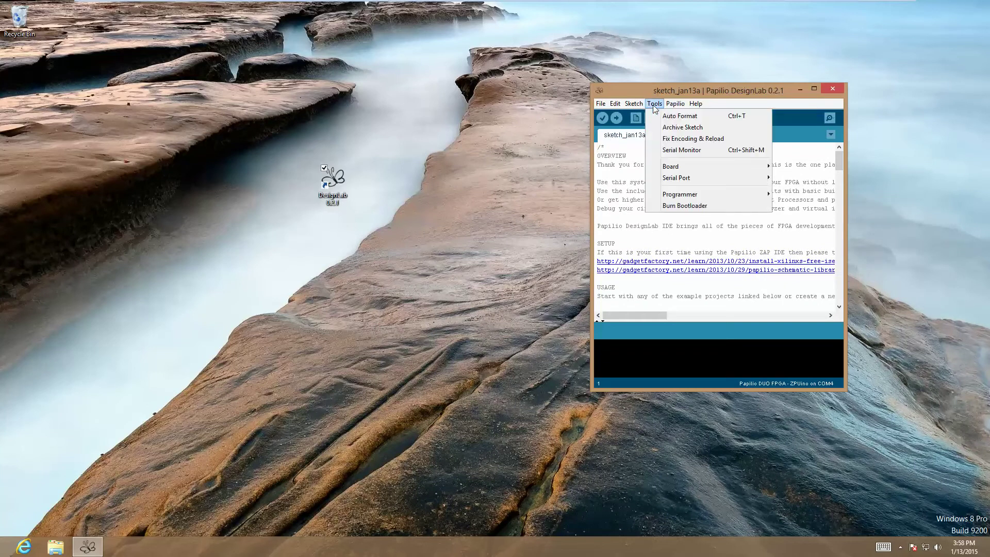
pyautogui.moveTo(688, 178)
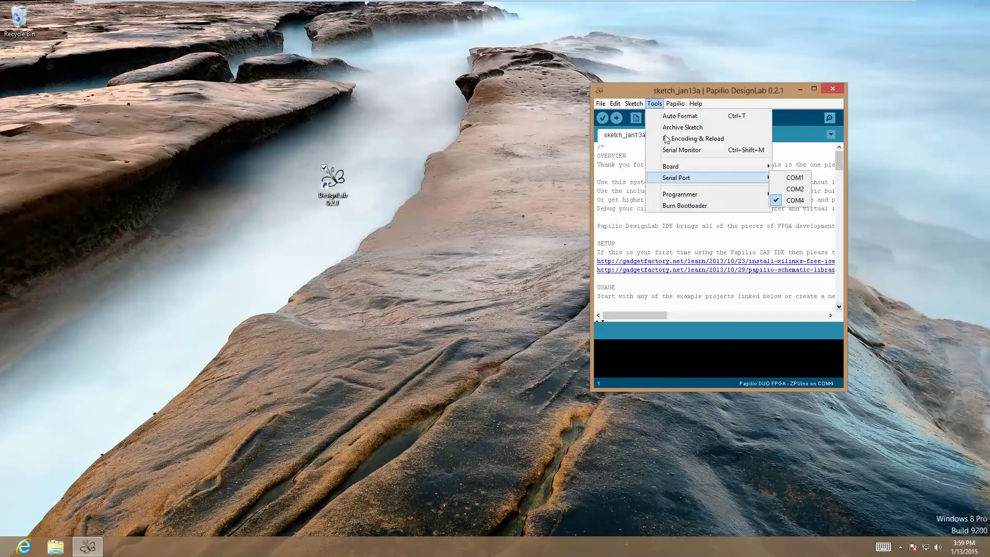
pyautogui.moveTo(639, 106)
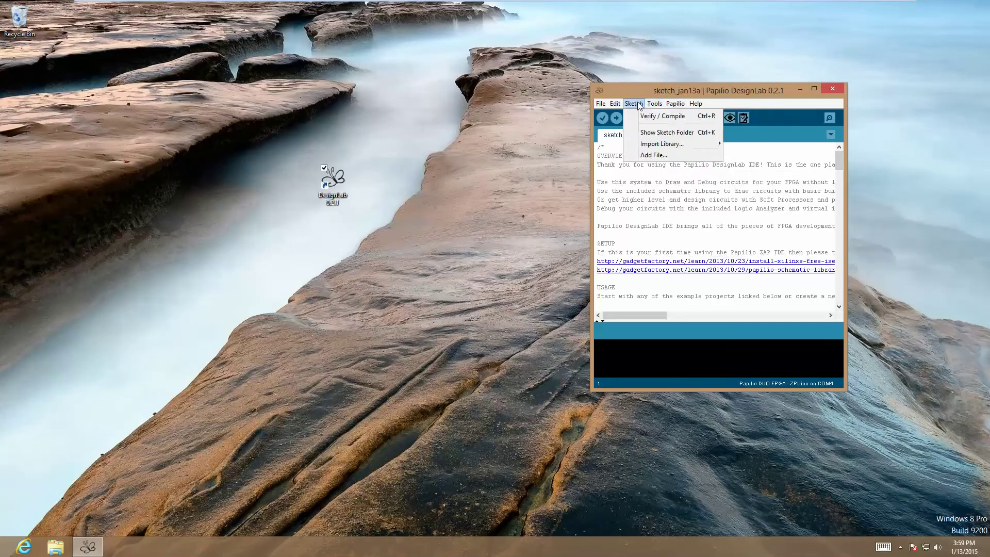
pyautogui.moveTo(696, 181)
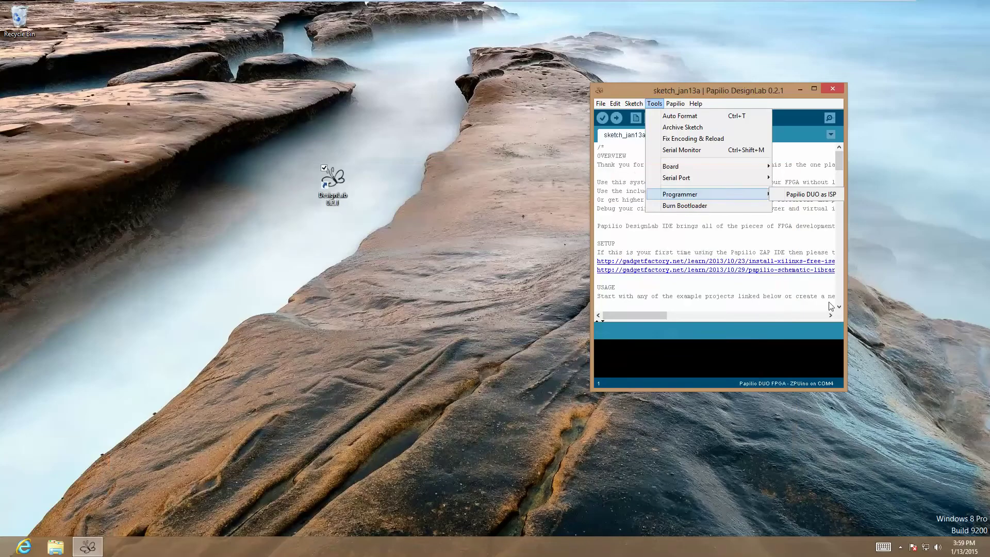
# Confirm COM4 as the serial port and Papilio DUO as ISP as the programmer
pyautogui.click(654, 103)
pyautogui.click(654, 103)
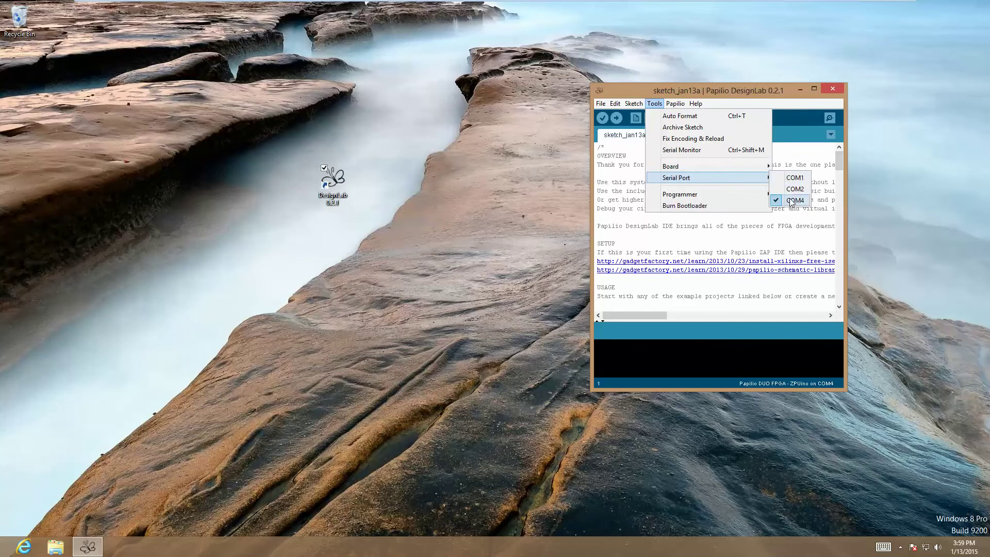
pyautogui.click(792, 201)
pyautogui.click(319, 366)
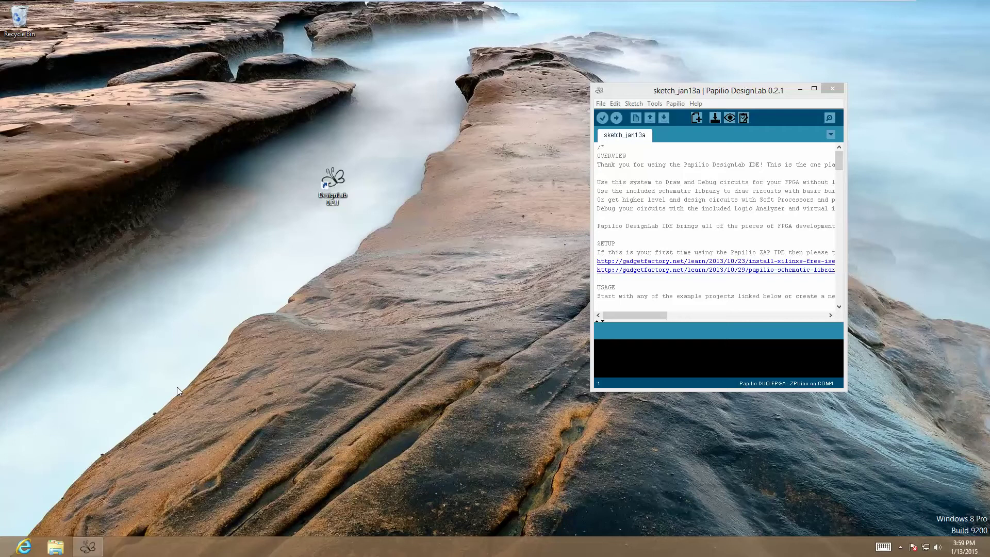
# Open Device Manager with Win+X and snap it to the left half of the screen
pyautogui.press('super+x')
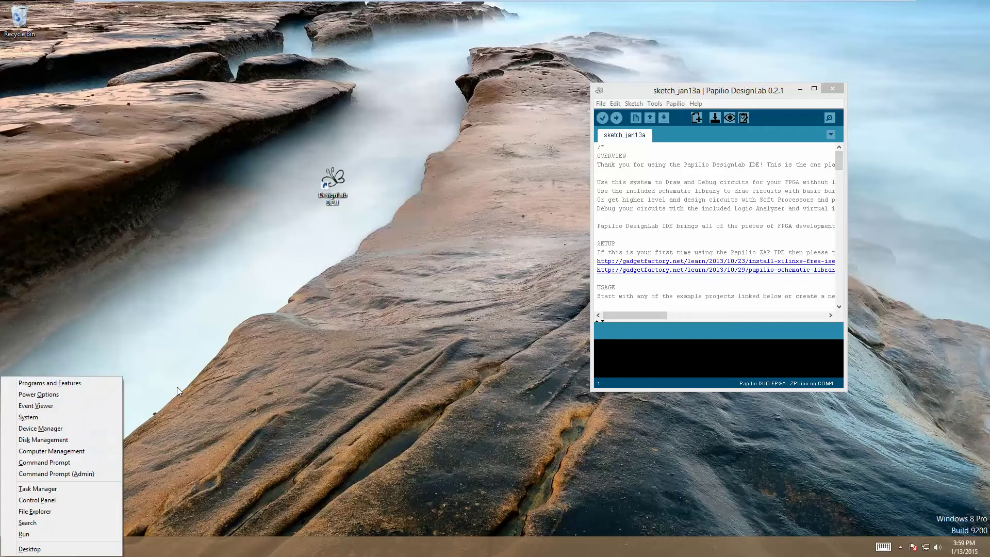
pyautogui.click(71, 432)
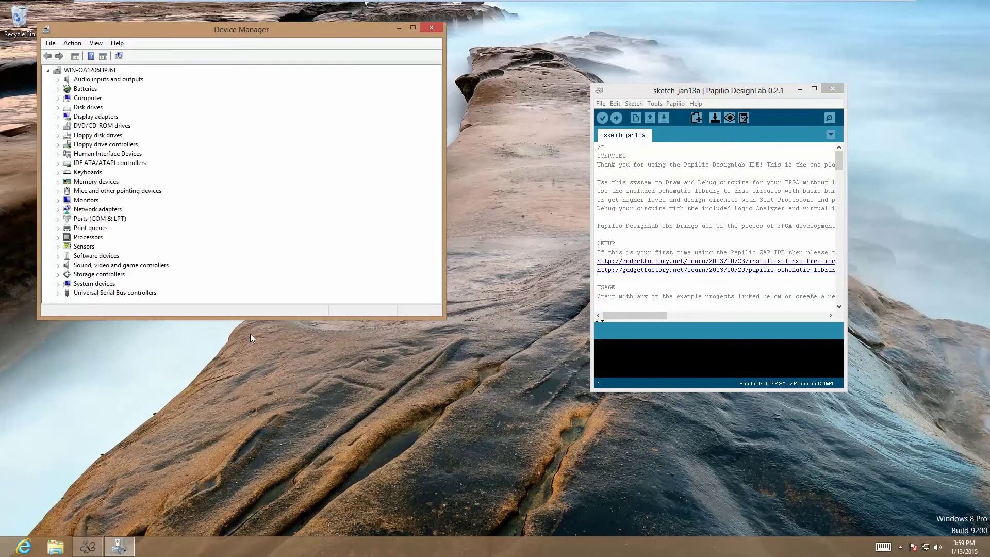
pyautogui.press('super+Left')
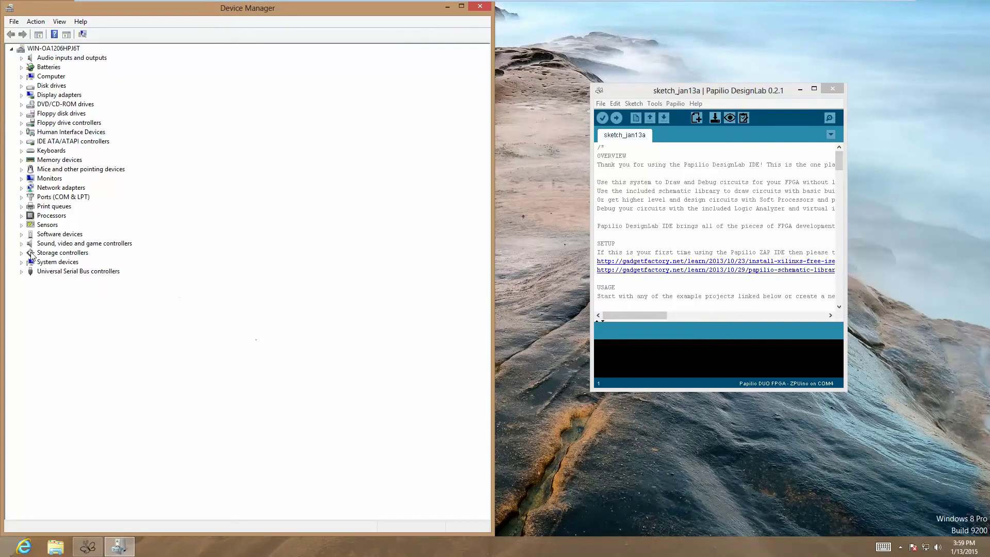
# Expand Ports to show the Papilio DUO FPGA Serial Port (COM4) and USB Serial Converters A and B
pyautogui.click(20, 197)
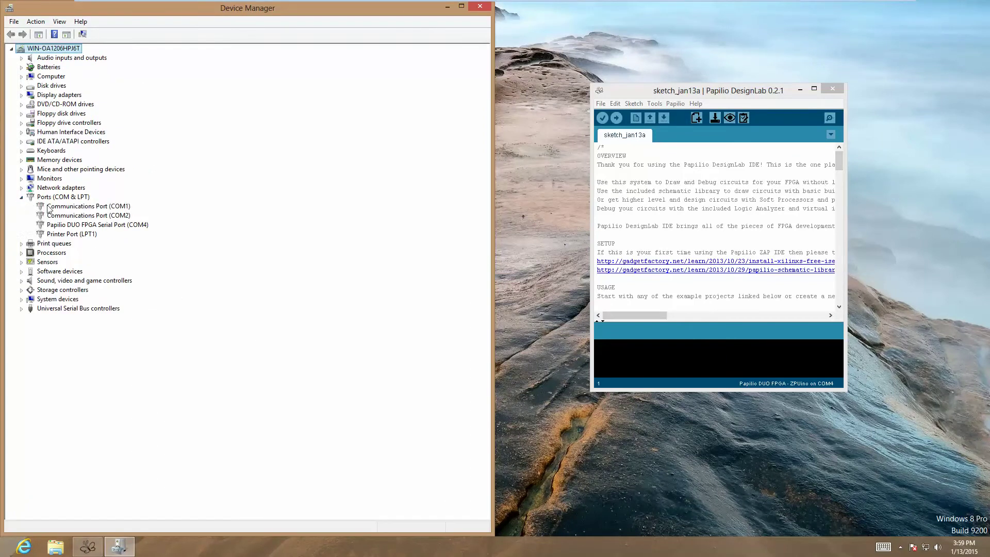
pyautogui.click(95, 226)
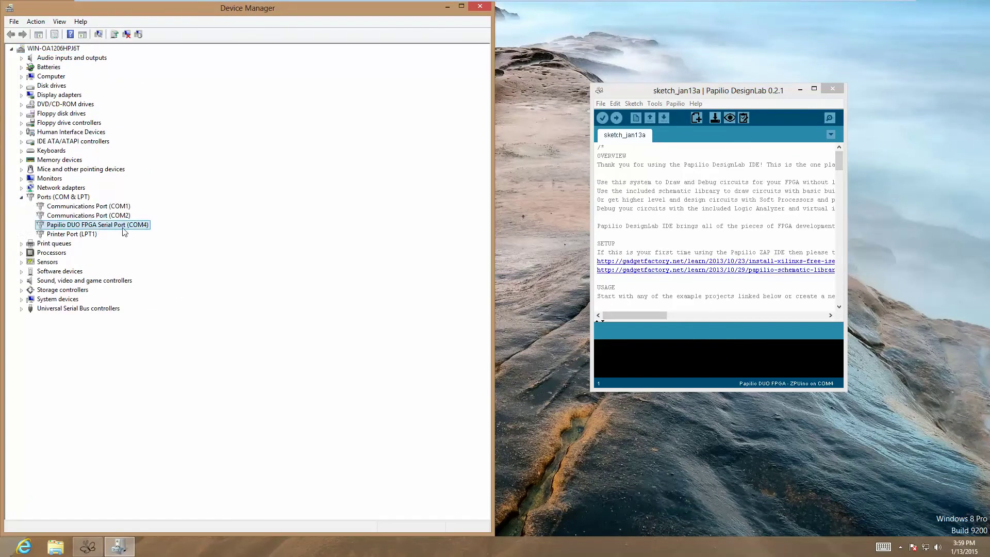
pyautogui.click(21, 309)
pyautogui.click(92, 345)
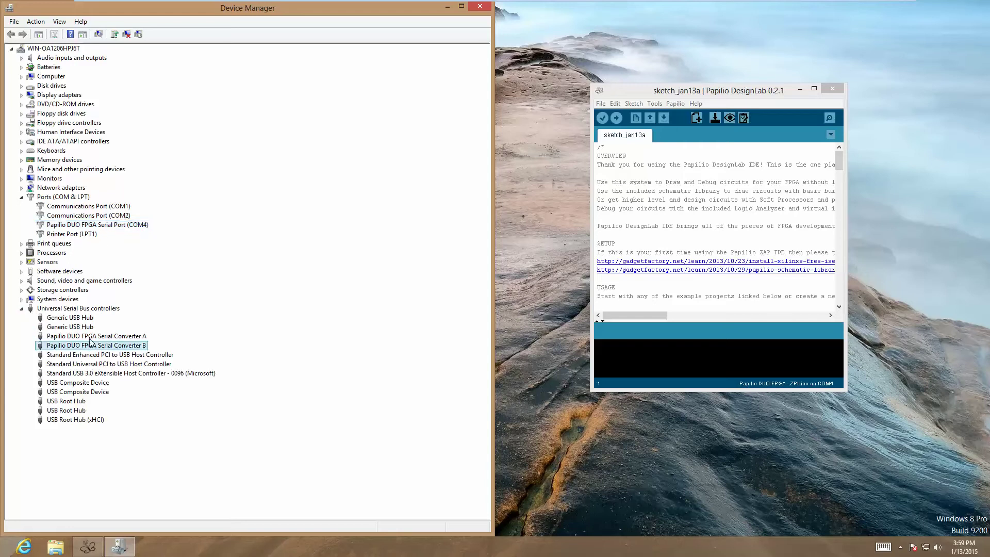
pyautogui.click(92, 338)
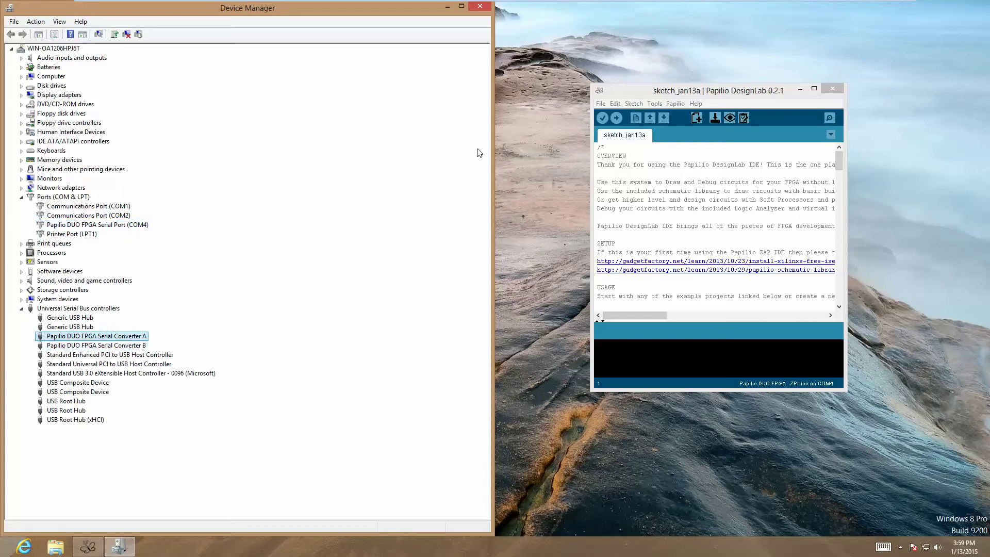
pyautogui.click(636, 94)
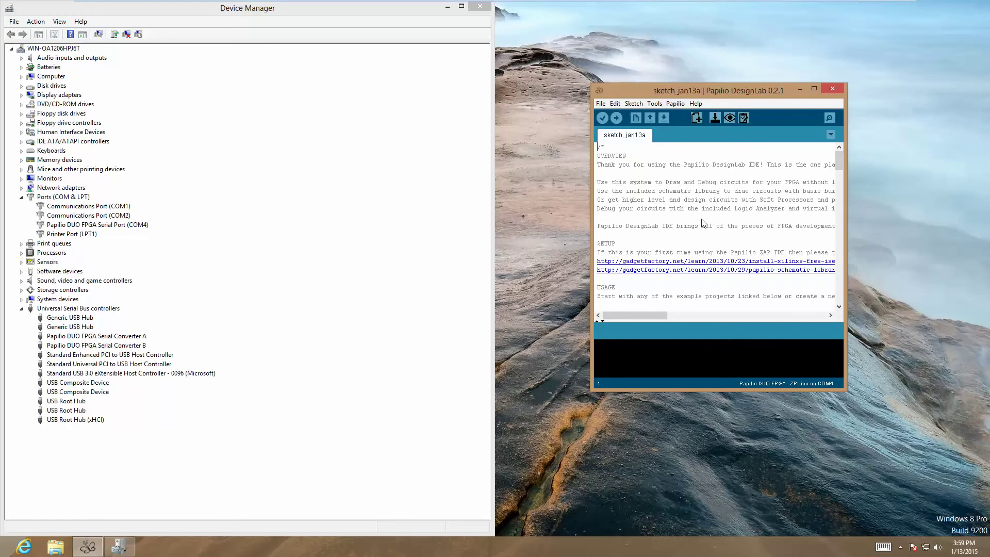
# Snap DesignLab to the right half and select the Papilio DUO FPGA - ZPUino board
pyautogui.press('super+Right')
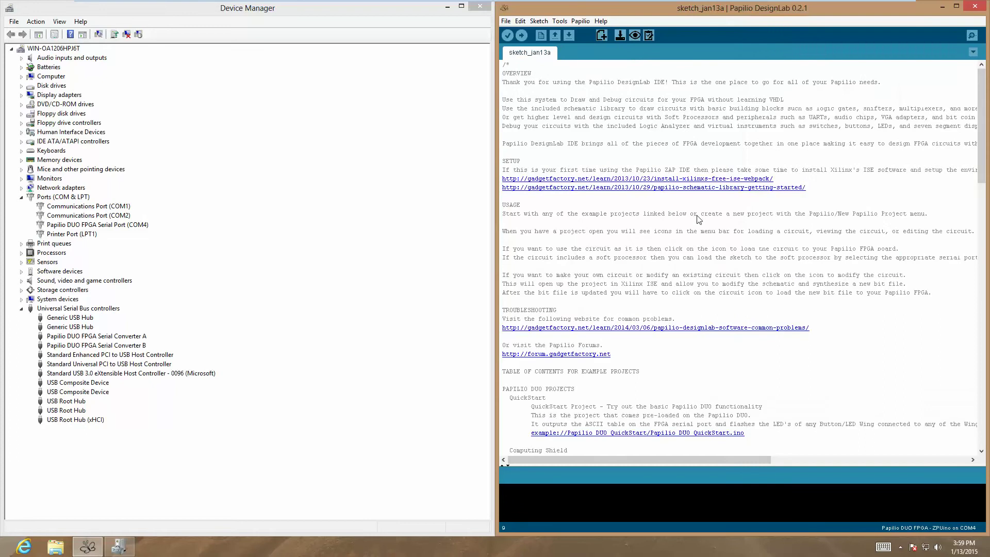
pyautogui.click(560, 22)
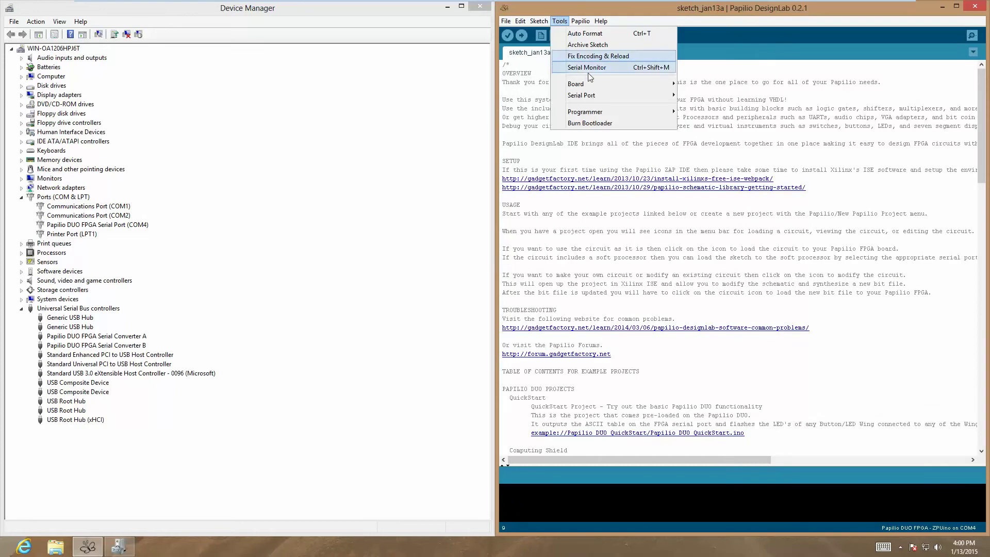
pyautogui.moveTo(598, 88)
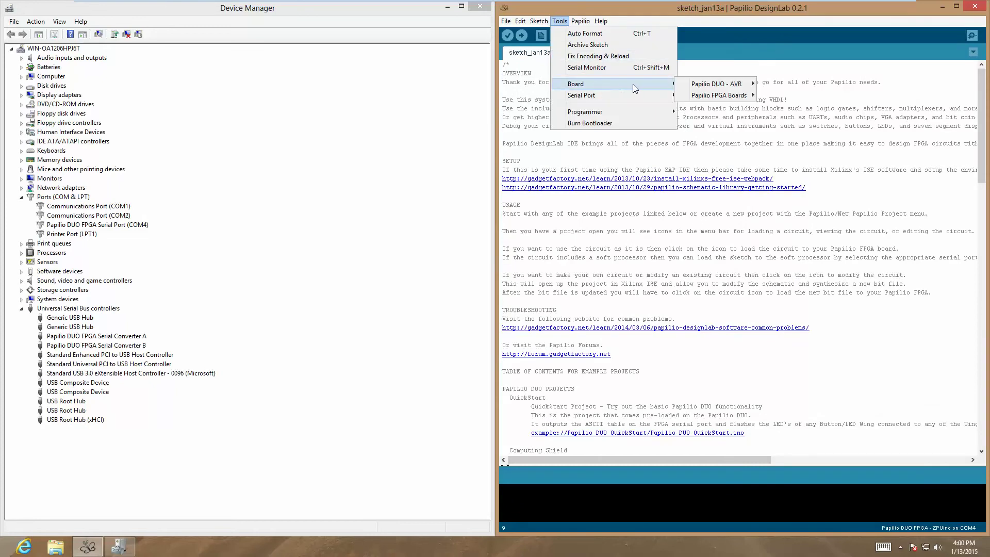
pyautogui.moveTo(709, 83)
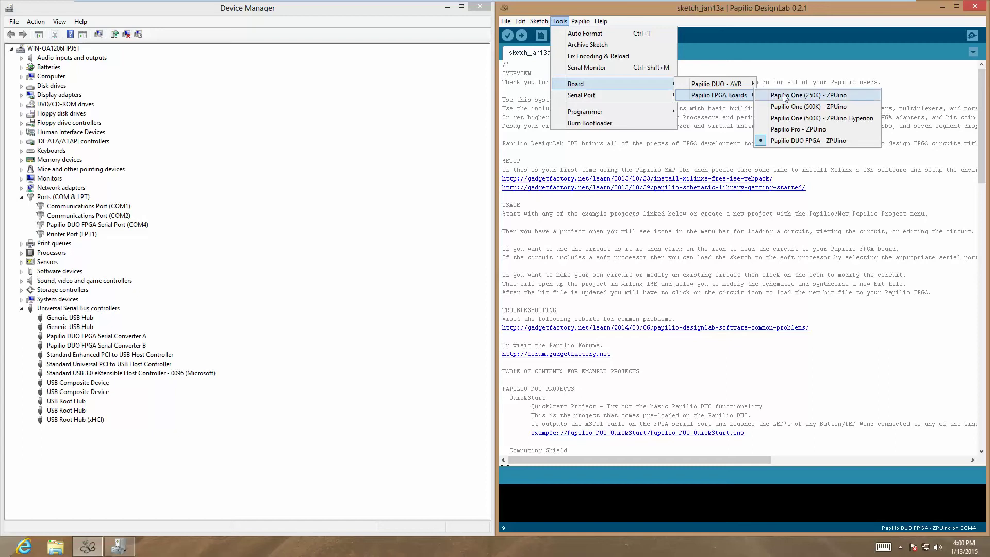
pyautogui.click(840, 141)
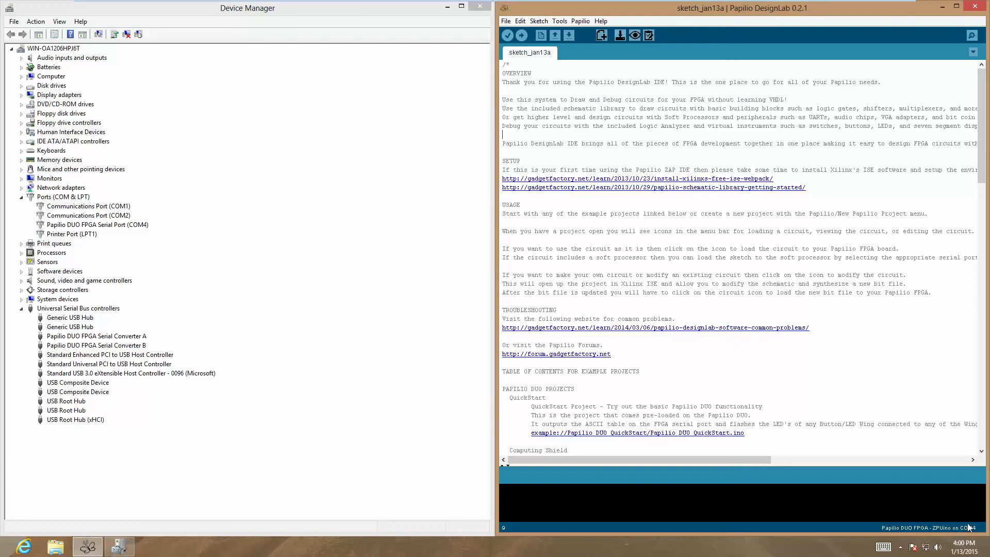
# Open the Papilio_DUO_QuickStart example from the welcome sketch list, snapped to the right half
pyautogui.scroll(-6, 662, 229)
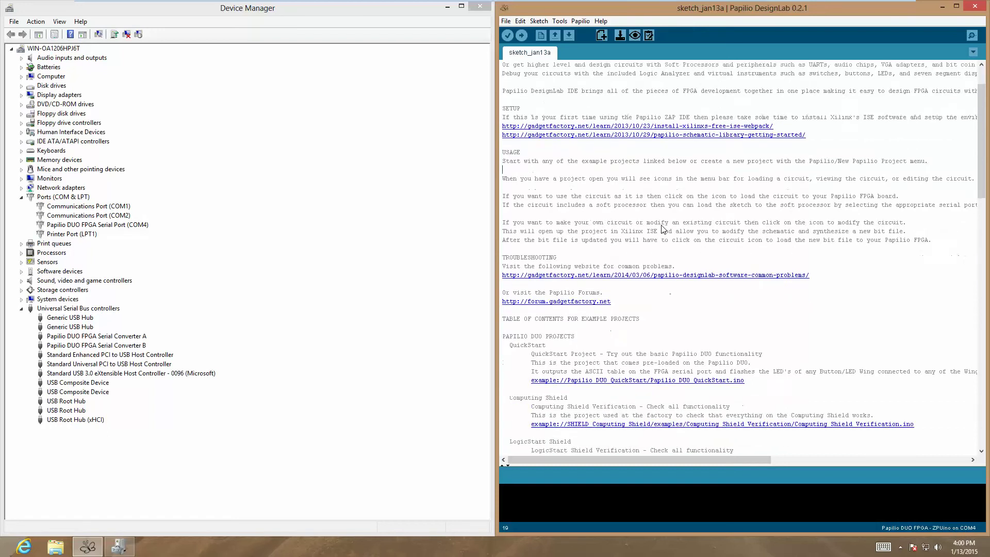
pyautogui.scroll(-1, 663, 229)
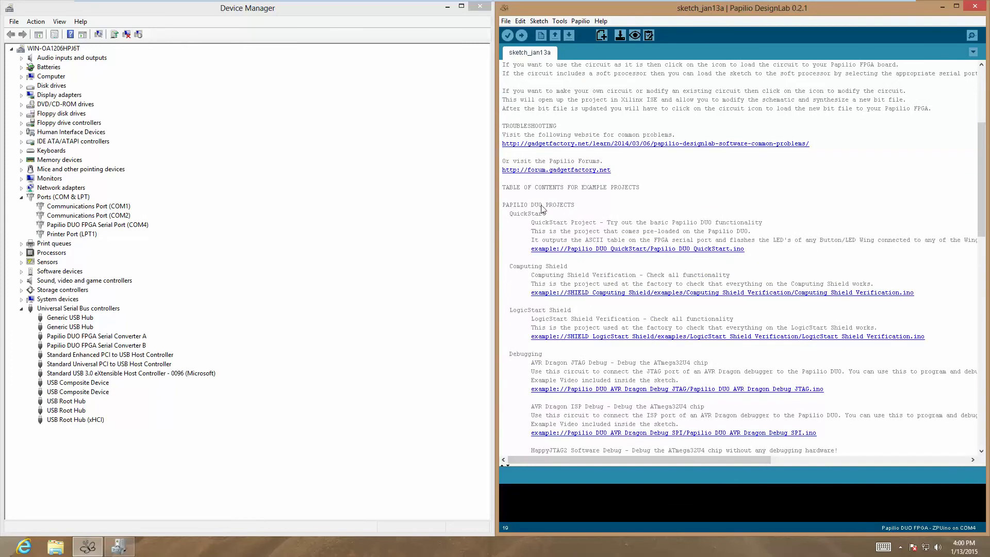
pyautogui.moveTo(509, 213); pyautogui.dragTo(547, 213)
pyautogui.click(624, 250)
pyautogui.press('super+Left')
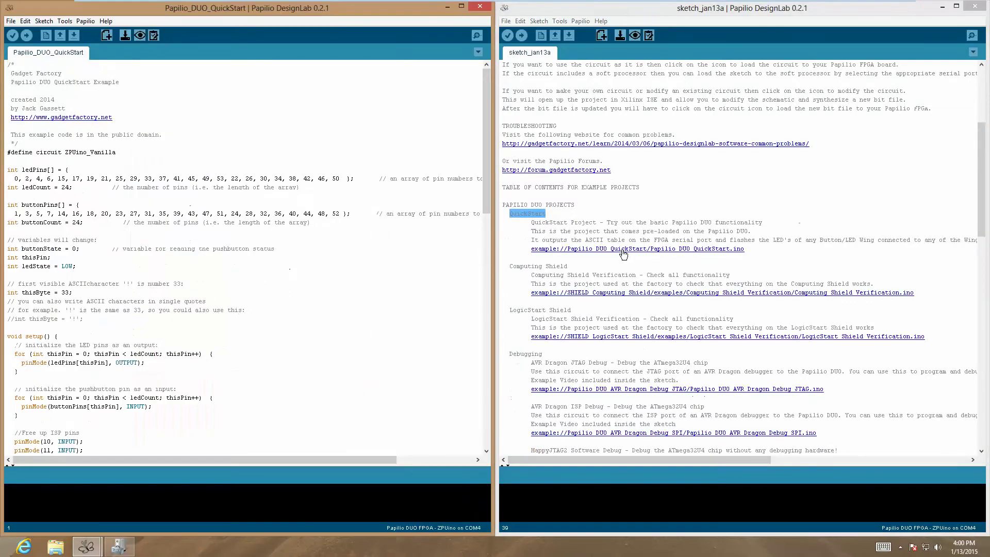
pyautogui.press('super+Right')
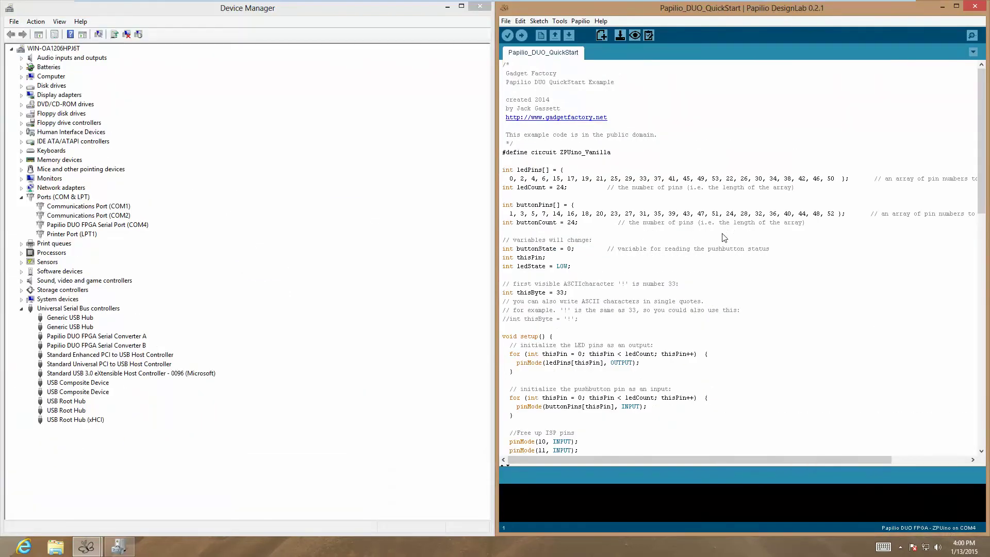
pyautogui.scroll(-20, 729, 294)
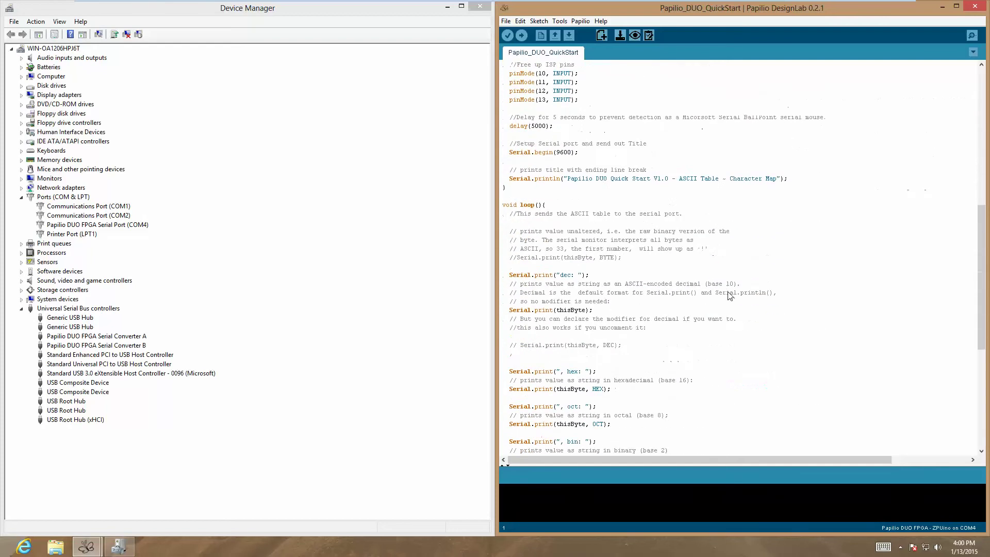
pyautogui.scroll(20, 729, 296)
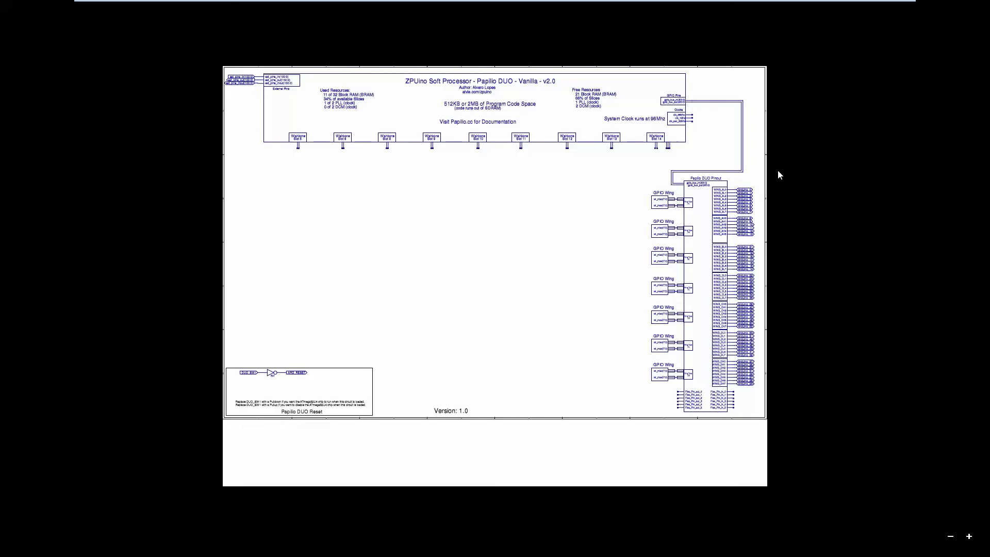
# Leave the full-screen ZPUino Vanilla schematic and return to the QuickStart sketch
pyautogui.hotkey('alt', 'Tab')
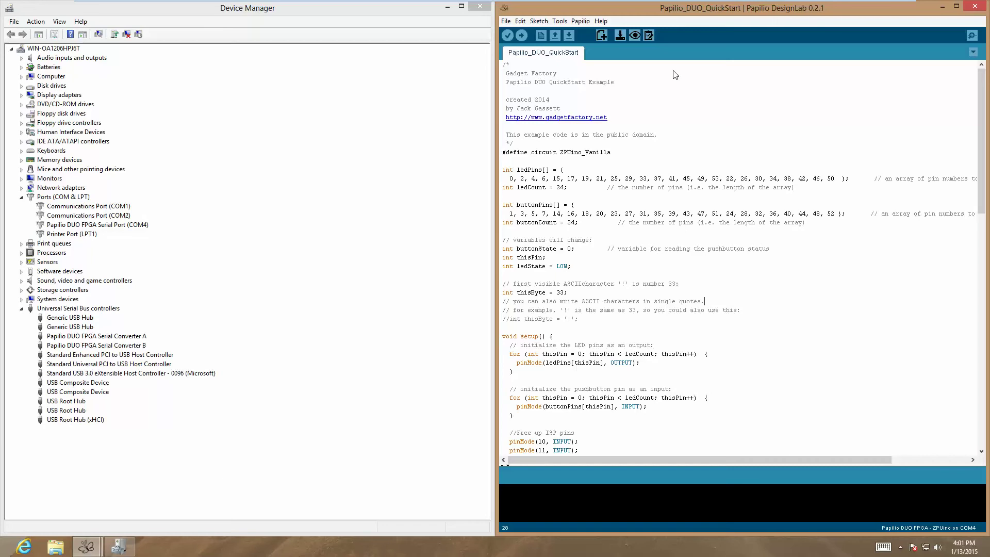
# Burn papilio_duo_lx9.bit to the board's SPI flash with Load Circuit, enlarging the console
pyautogui.click(619, 38)
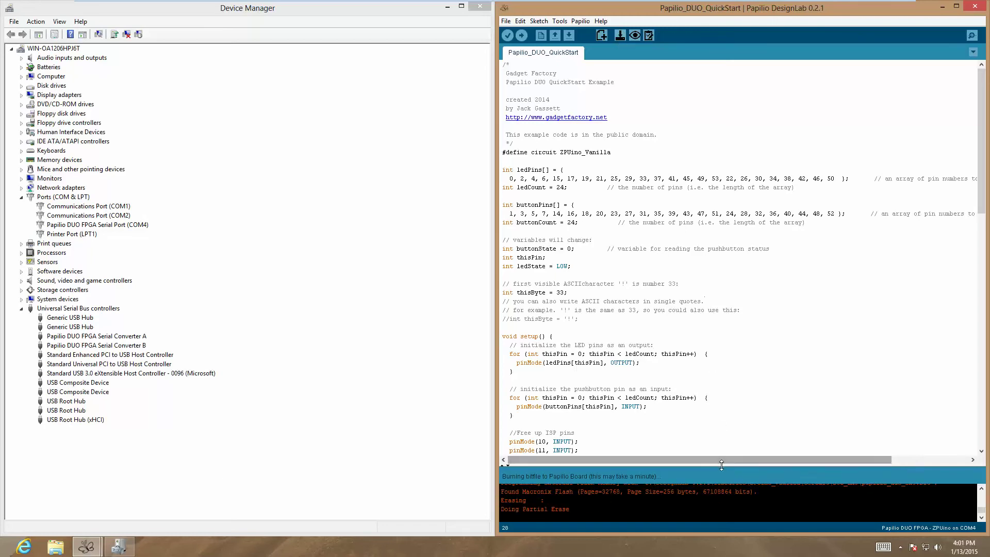
pyautogui.moveTo(722, 462); pyautogui.dragTo(719, 308)
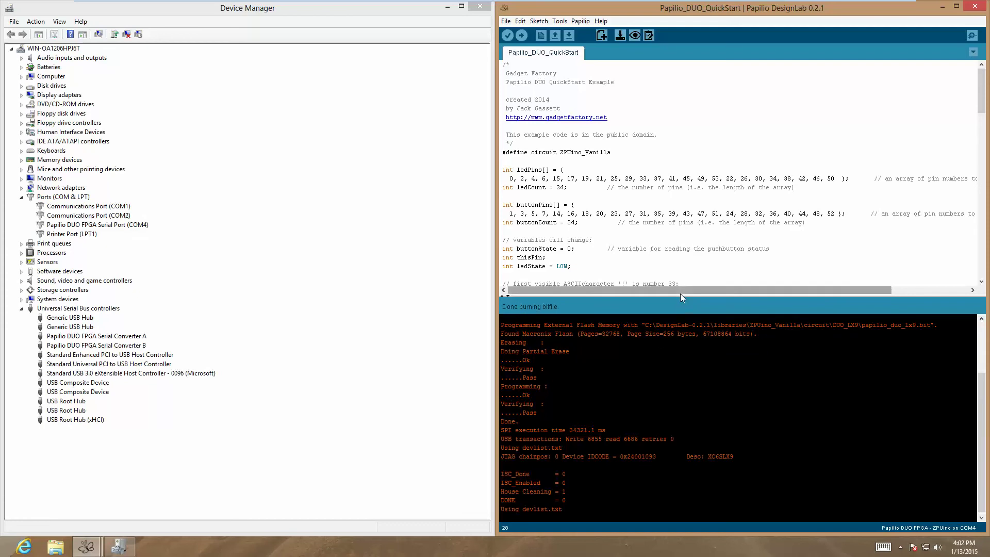
# Shrink the console and upload the 8,040-byte Papilio_DUO_QuickStart sketch to the board
pyautogui.moveTo(680, 295); pyautogui.dragTo(690, 420)
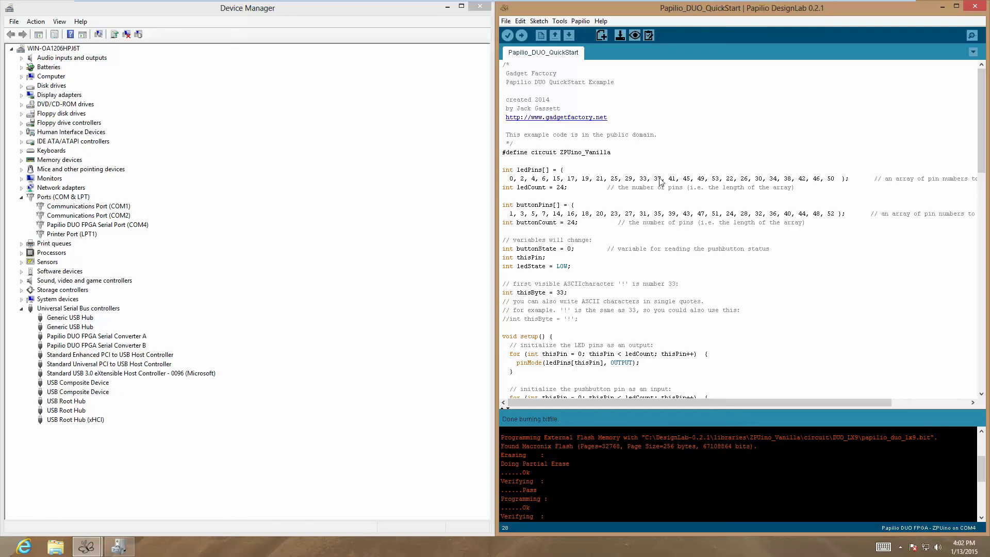
pyautogui.scroll(-4, 687, 252)
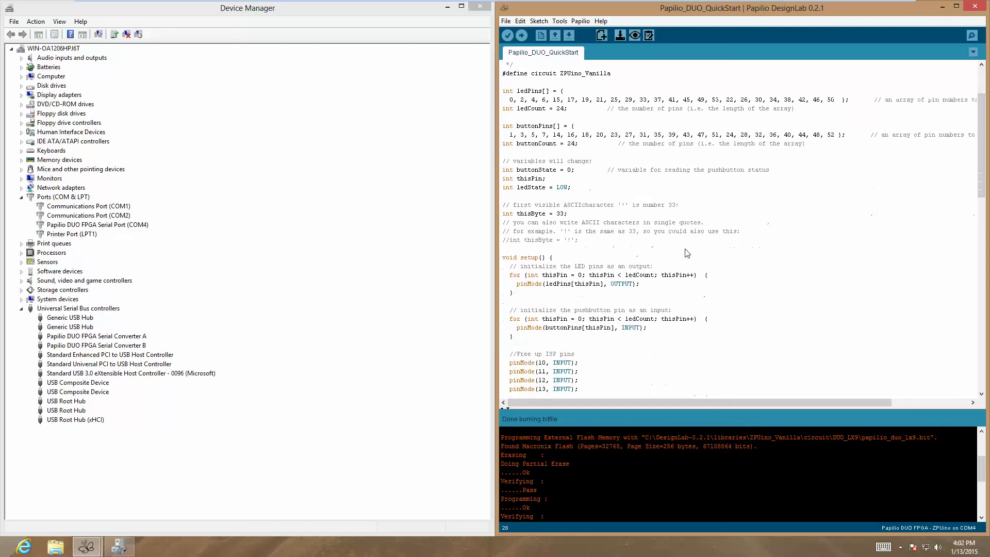
pyautogui.scroll(4, 684, 254)
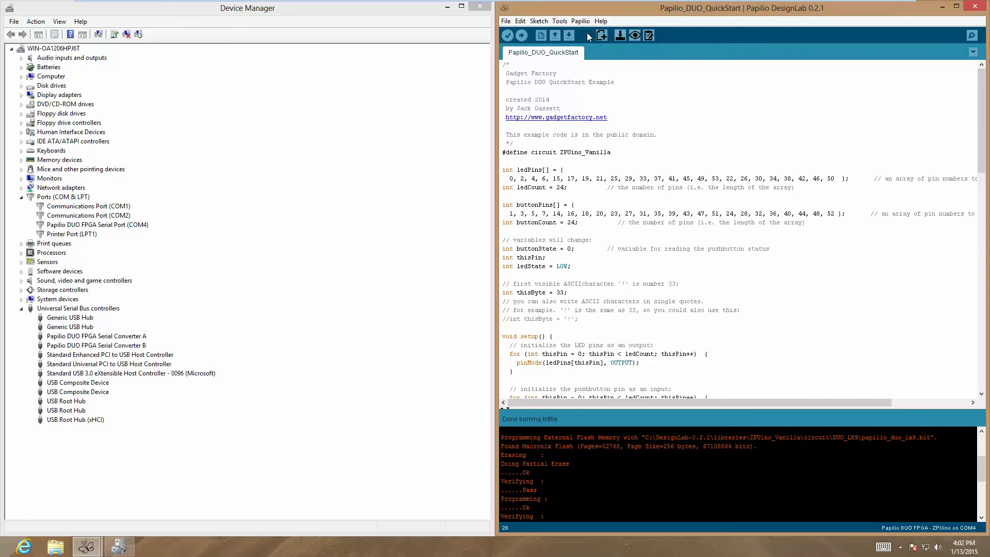
pyautogui.click(522, 38)
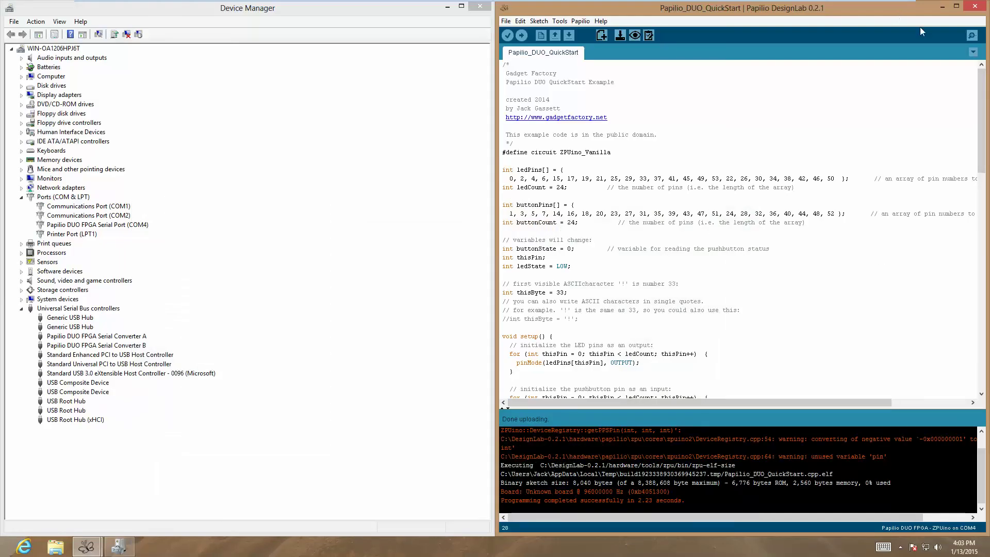
pyautogui.scroll(-9, 684, 237)
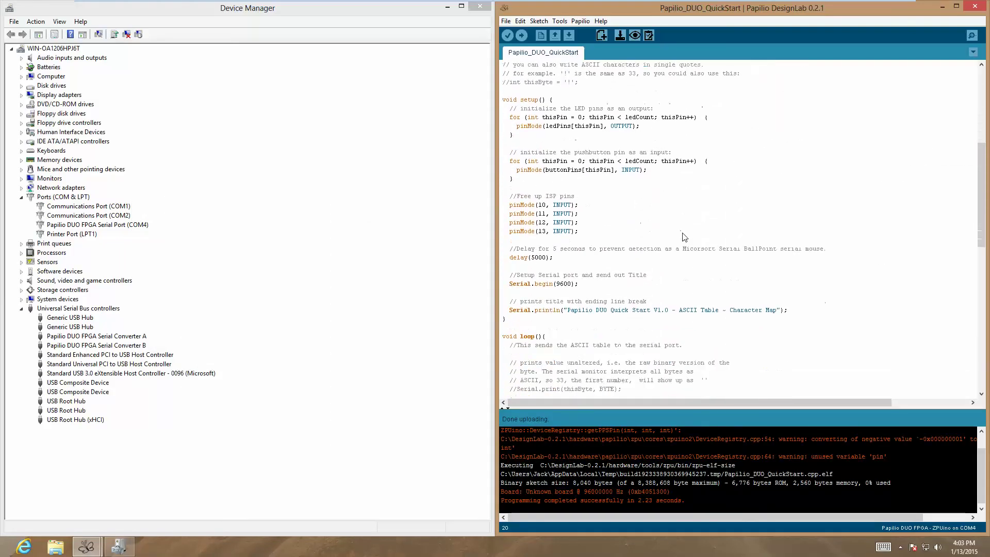
pyautogui.doubleClick(563, 285)
pyautogui.click(970, 36)
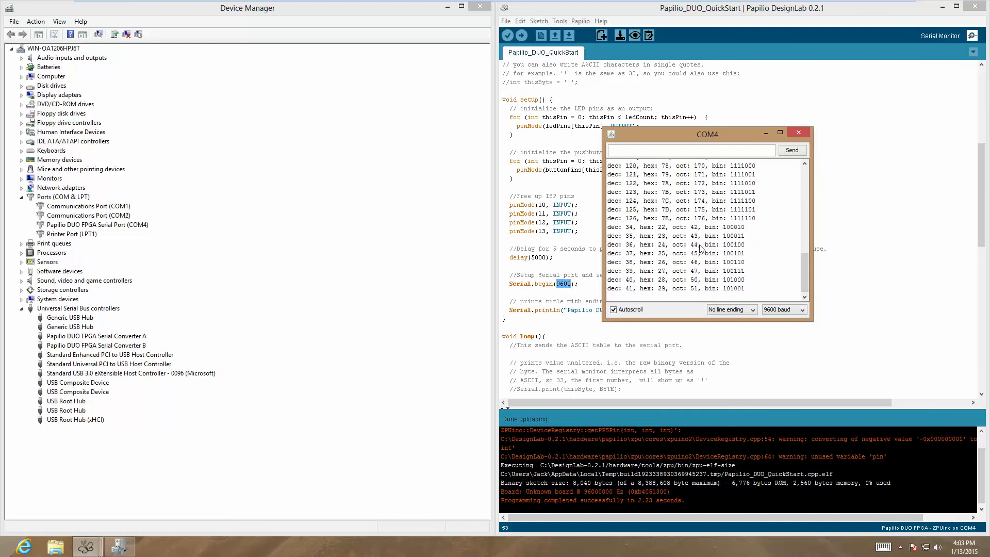
pyautogui.click(805, 134)
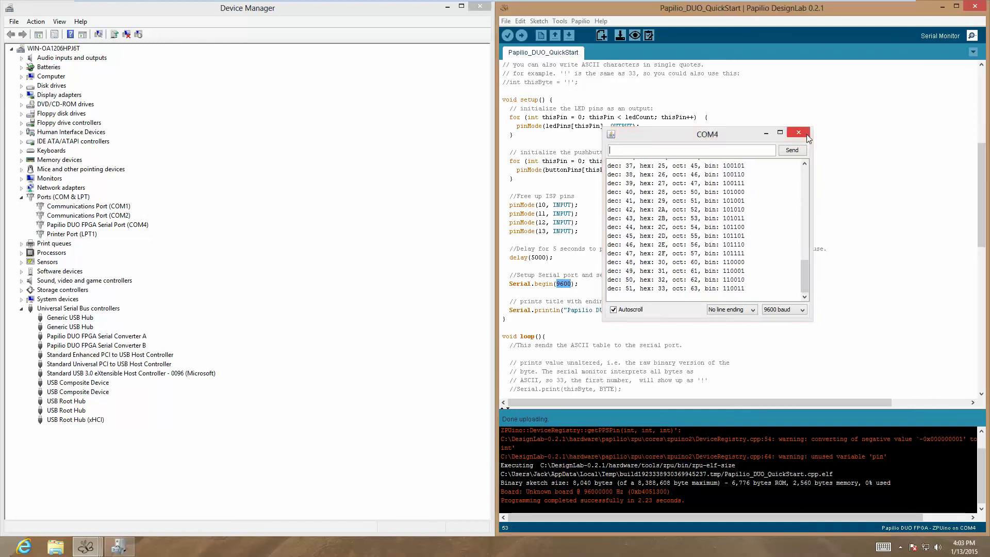
# Minimise the QuickStart window and scroll the sketch_jan13a example table of contents
pyautogui.click(942, 7)
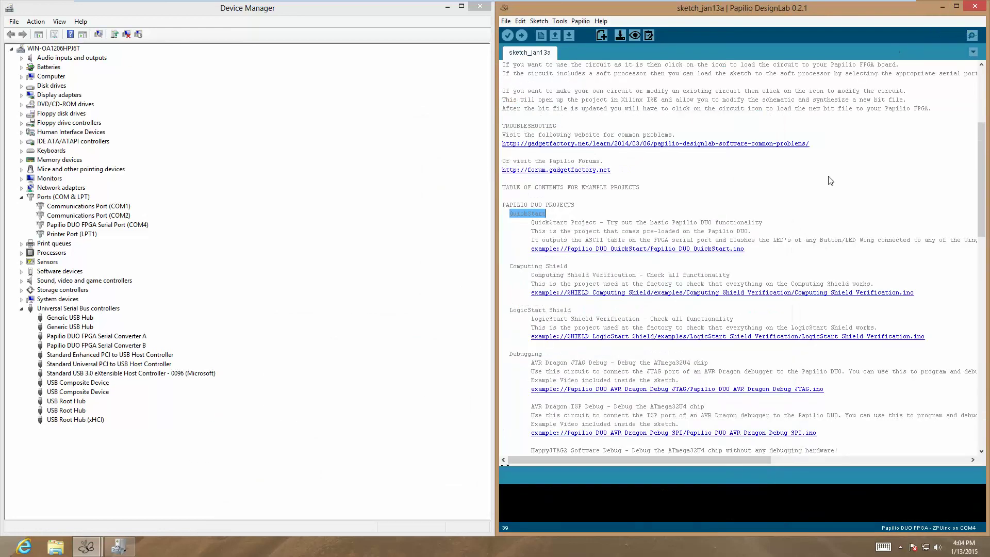
pyautogui.scroll(-3, 831, 181)
pyautogui.scroll(-7, 831, 180)
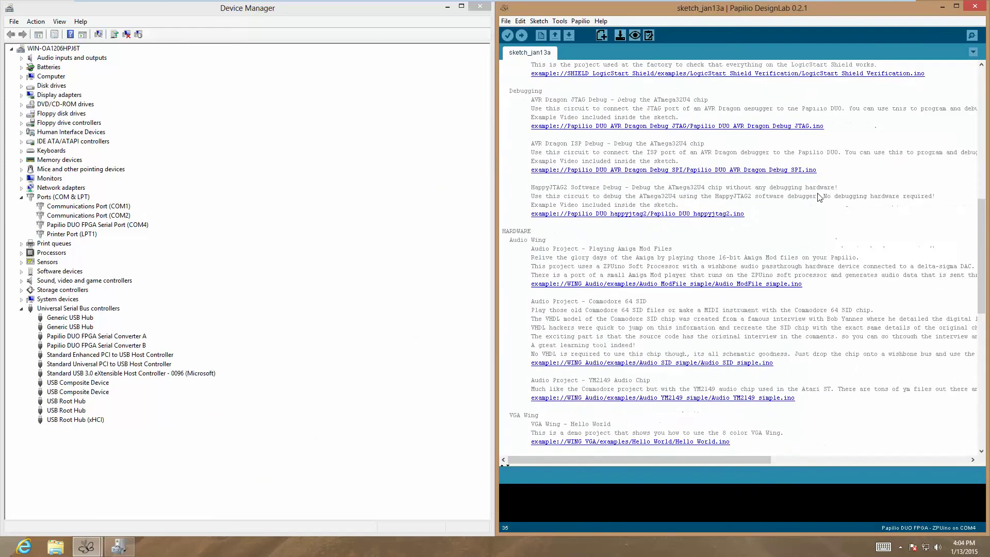
pyautogui.scroll(16, 823, 194)
pyautogui.scroll(-9, 820, 197)
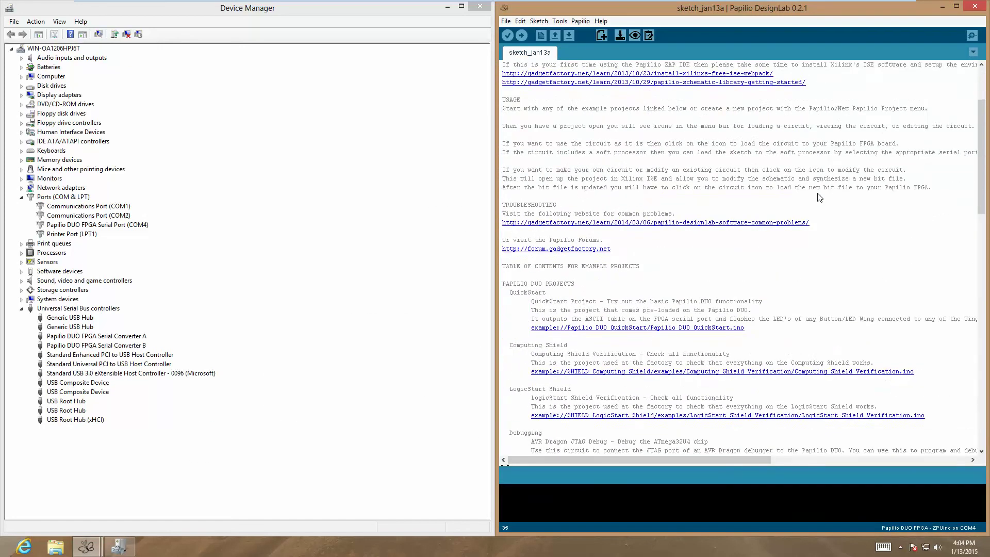
pyautogui.scroll(-3, 820, 197)
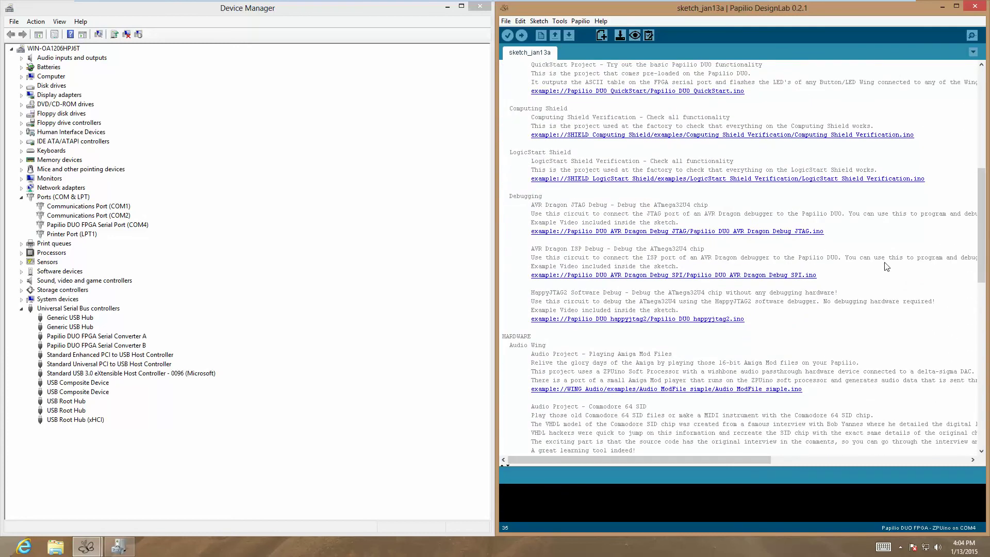